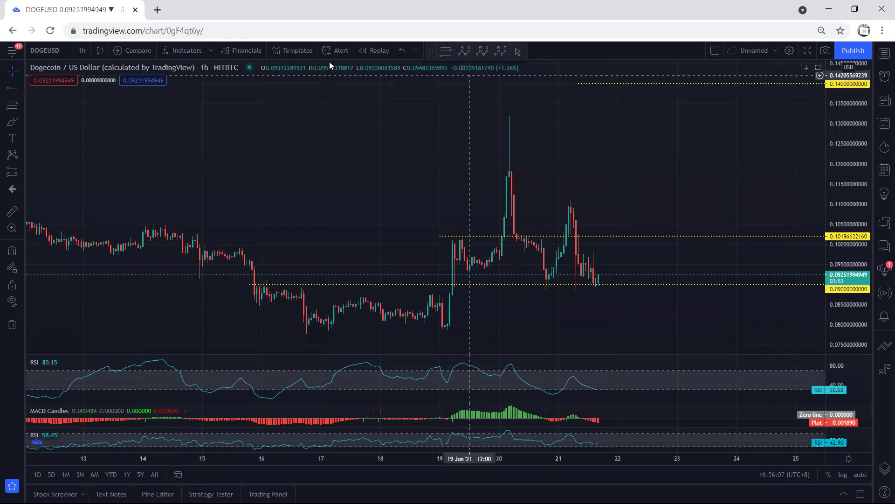
Step: Sketch freehand marks at the 18–19 Jun lows, 0.102 top and a projection to 0.14, then undo
drag(395, 319, 429, 321)
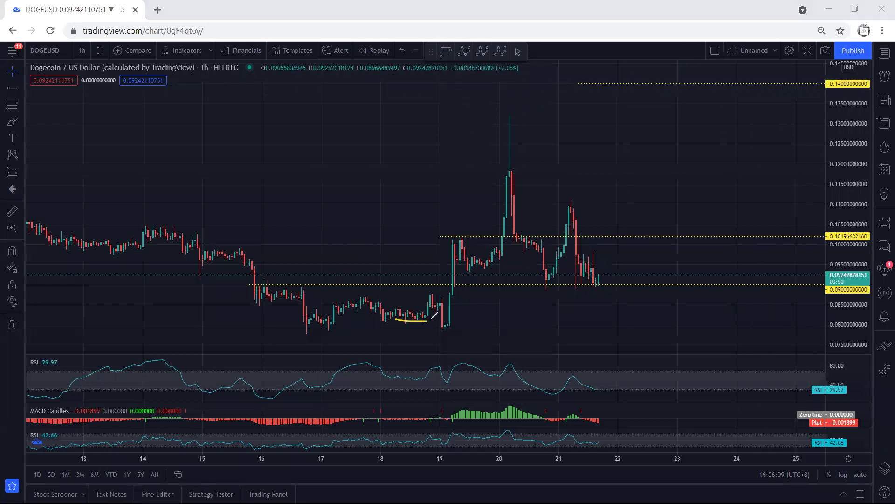
drag(372, 245, 387, 282)
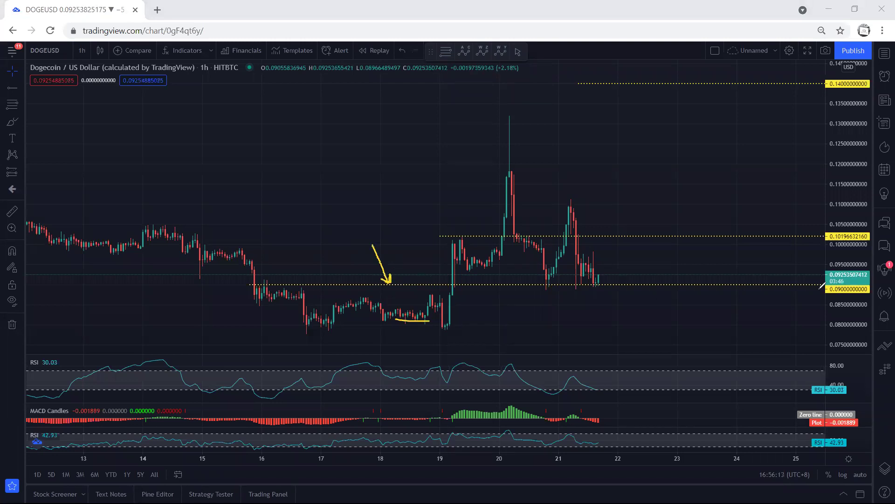
mouse_move(459, 245)
mouse_down()
mouse_move(480, 256)
mouse_move(480, 269)
mouse_up()
mouse_move(460, 237)
mouse_down()
mouse_move(471, 226)
mouse_move(457, 239)
mouse_up()
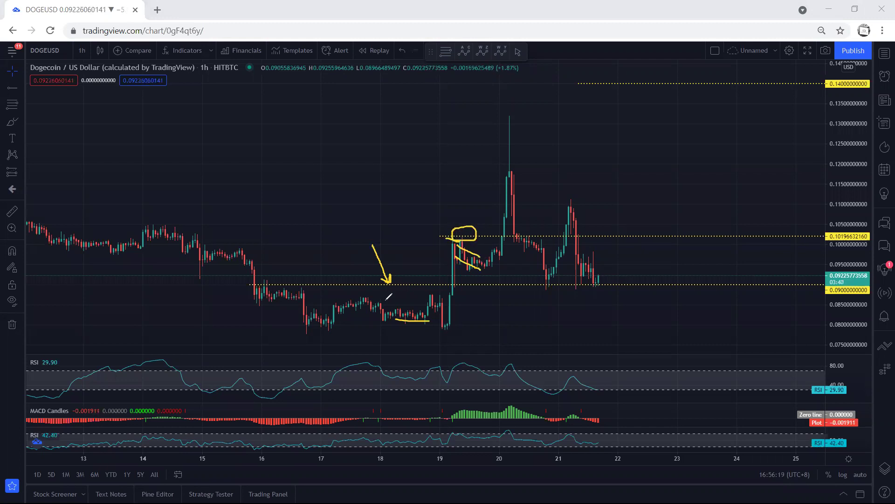
drag(388, 310, 455, 240)
drag(596, 134, 619, 80)
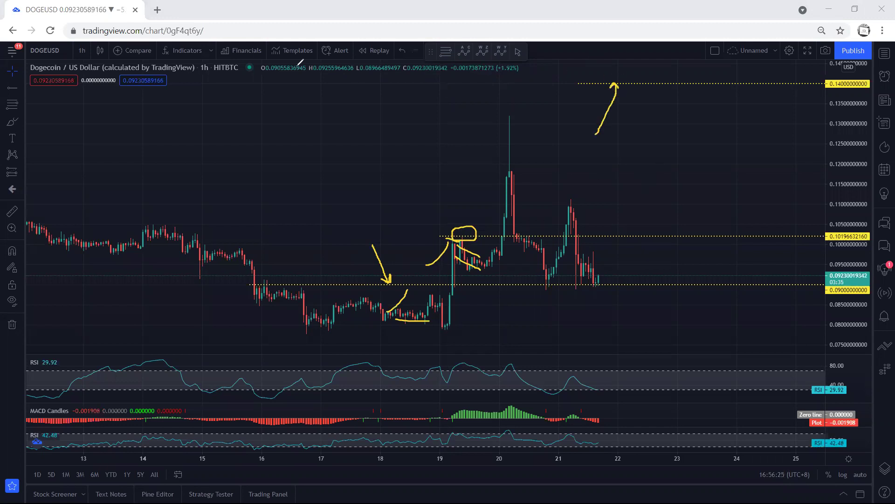
key(ctrl+z)
key(ctrl+z)
key(ctrl+z)
key(ctrl+z)
key(ctrl+z)
key(ctrl+z)
key(ctrl+z)
key(ctrl+z)
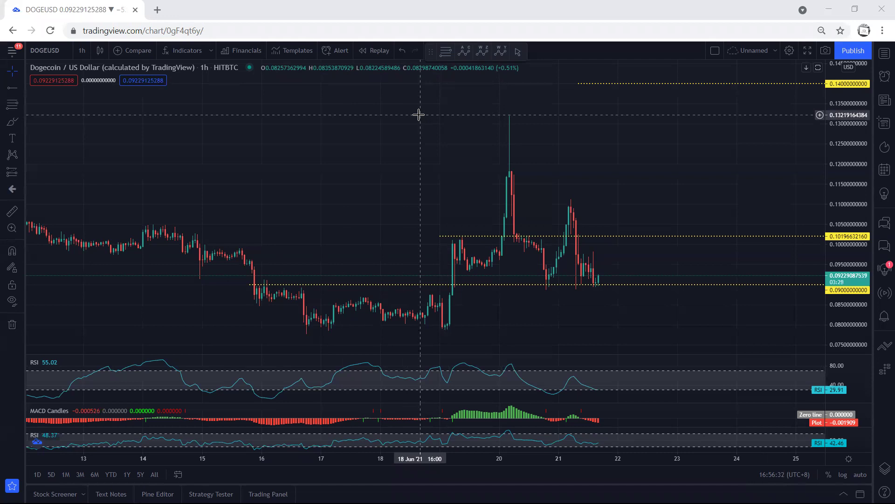
Step: Sketch arrows at the 0.09 and 0.102 levels, mark the 0.14 line and spike top, then erase
scroll(384, 132, left, 2)
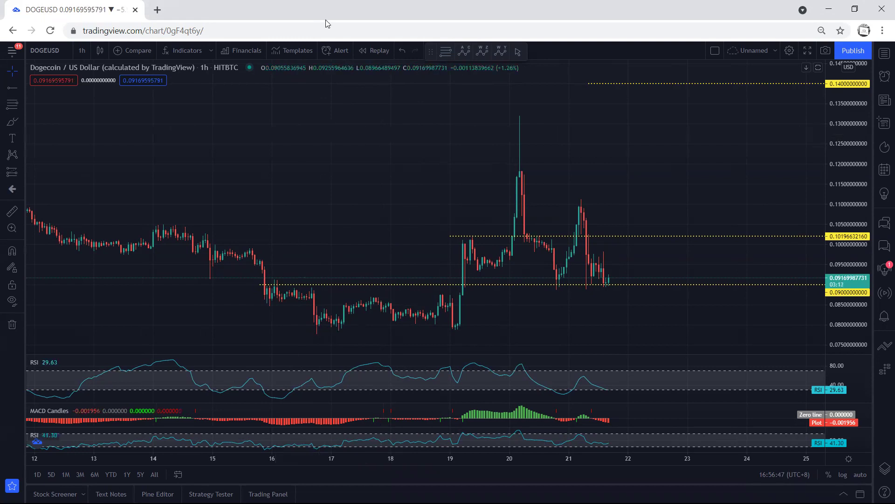
drag(366, 241, 380, 276)
drag(448, 215, 465, 239)
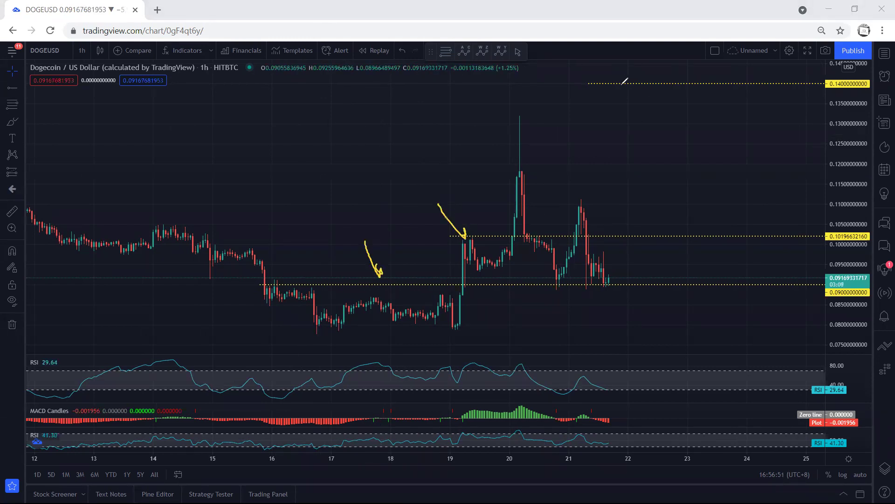
mouse_move(618, 93)
mouse_down()
mouse_move(615, 72)
mouse_move(611, 91)
mouse_up()
mouse_move(509, 113)
mouse_down()
mouse_move(551, 111)
mouse_move(504, 114)
mouse_up()
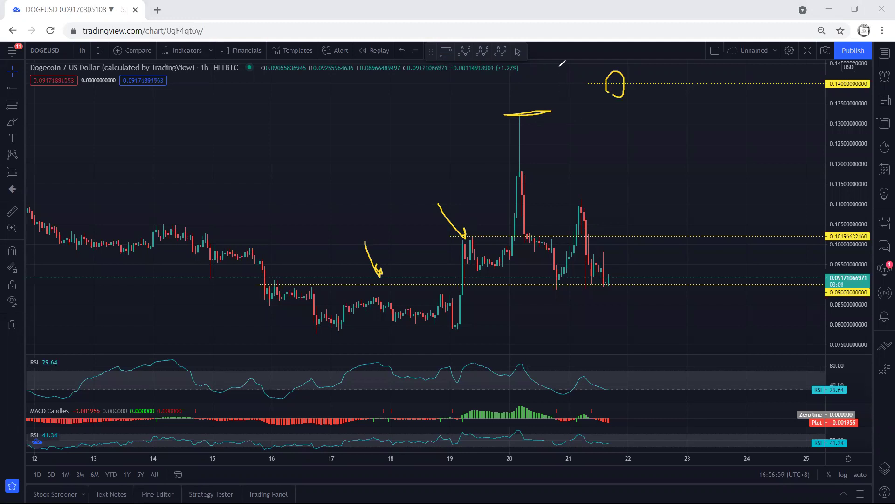
key(e)
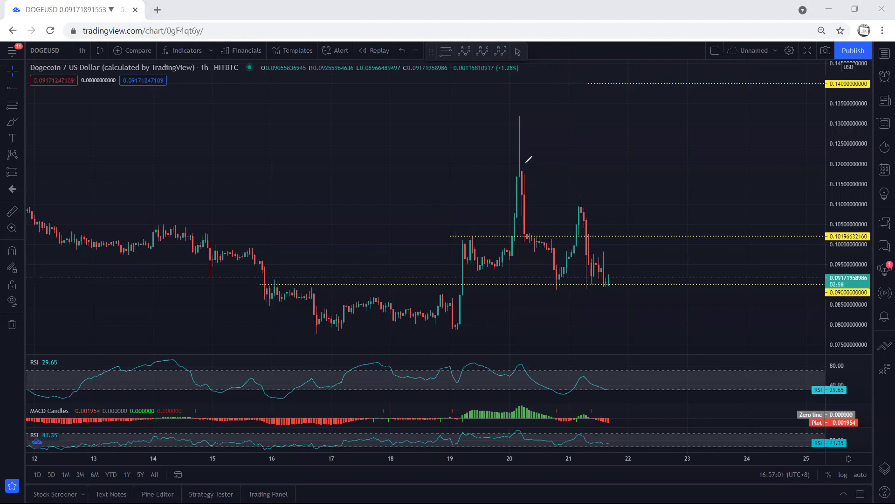
Step: Trace the 20 Jun drop and 21 Jun rally, undo them, then sketch a hook at 0.102 and the spike
drag(522, 166, 542, 227)
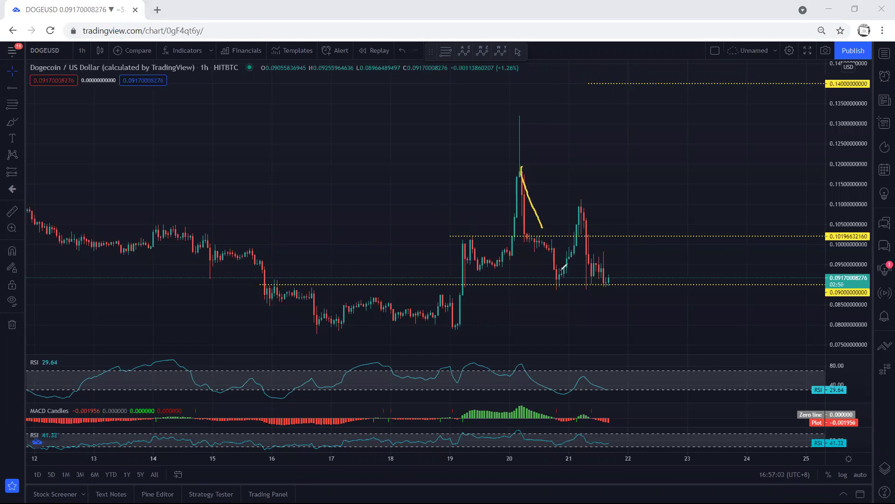
drag(555, 283, 586, 204)
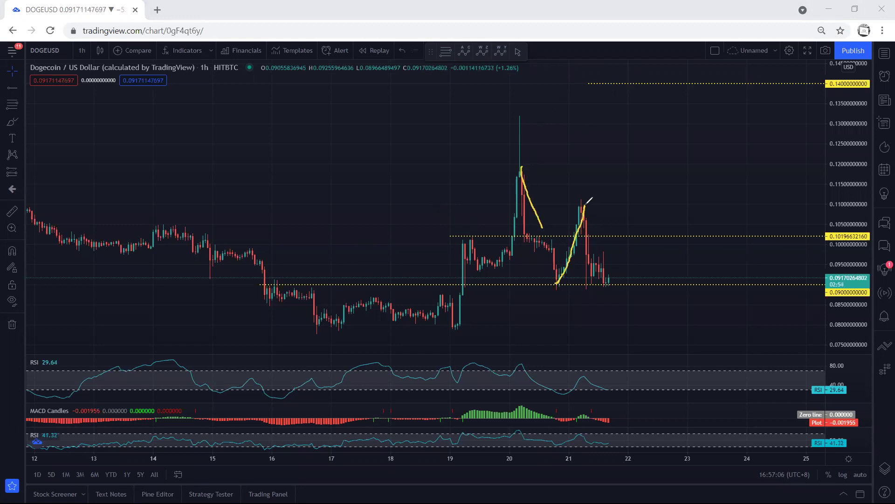
key(ctrl+z)
key(ctrl+z)
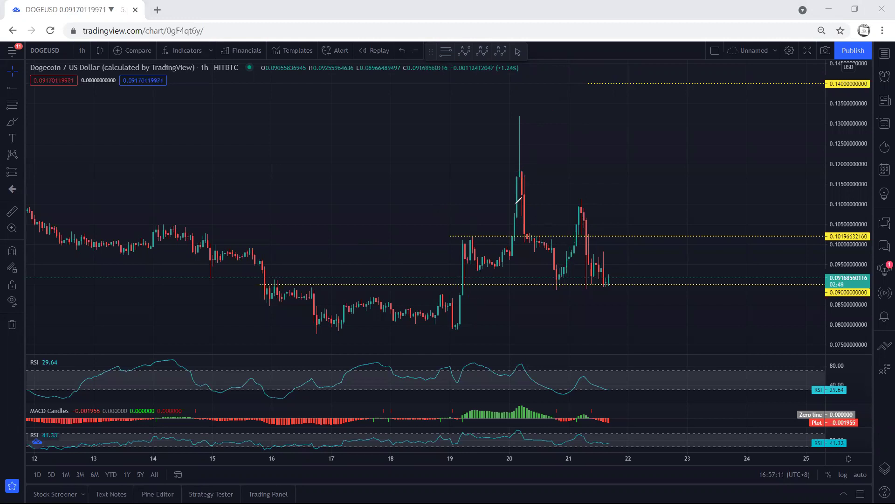
drag(515, 232, 515, 244)
drag(517, 209, 523, 119)
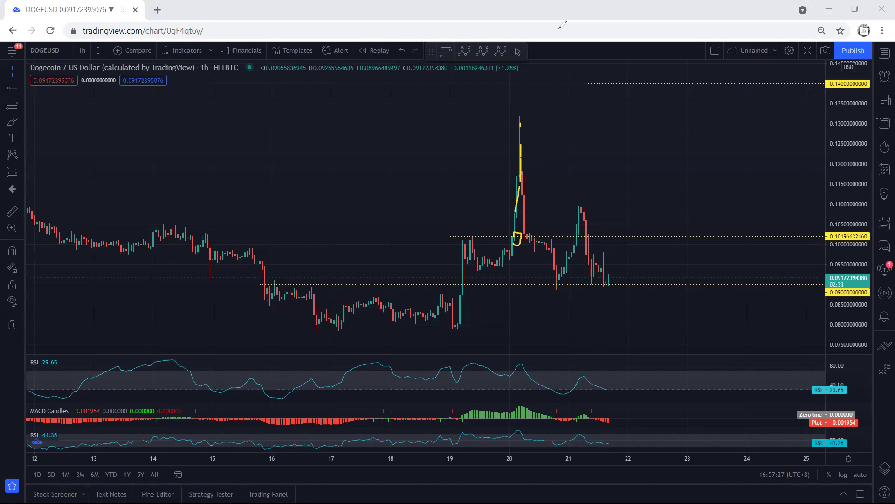
Step: Delete the horizontal lines at 0.10196632160, 0.09 and 0.14
click(476, 235)
key(Delete)
click(514, 284)
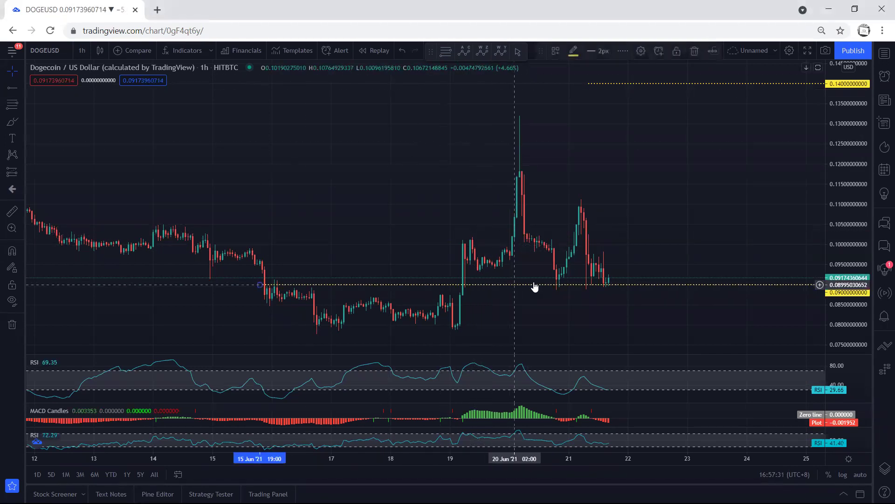
key(Delete)
click(635, 84)
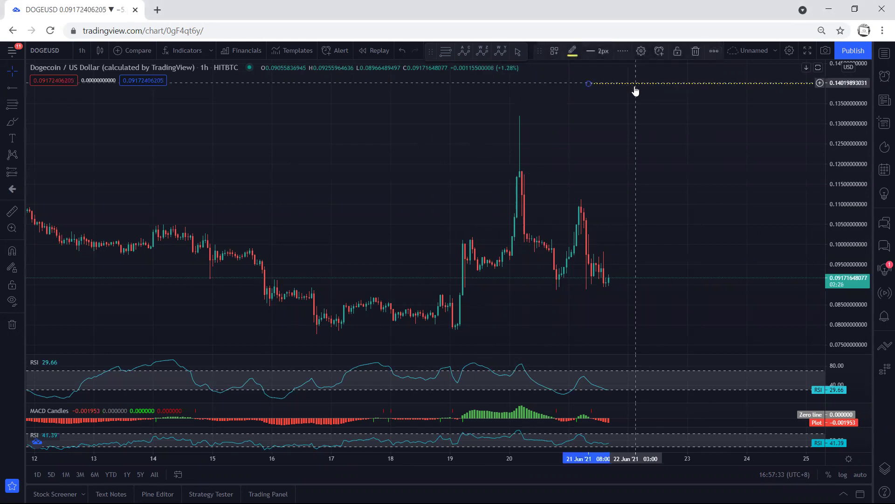
key(Delete)
drag(381, 239, 390, 235)
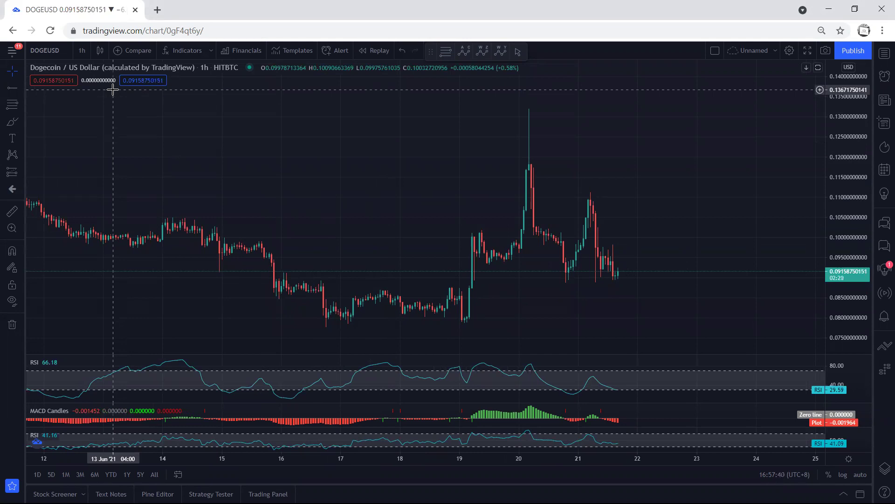
Step: Switch DOGEUSD to the 1-day interval, sketch an upward projection from the latest candle, then undo it
click(83, 50)
click(96, 283)
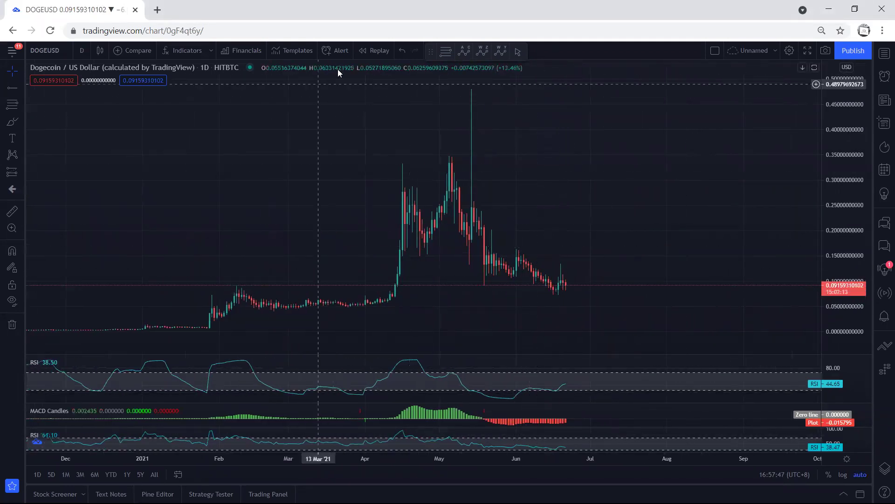
drag(564, 287, 603, 221)
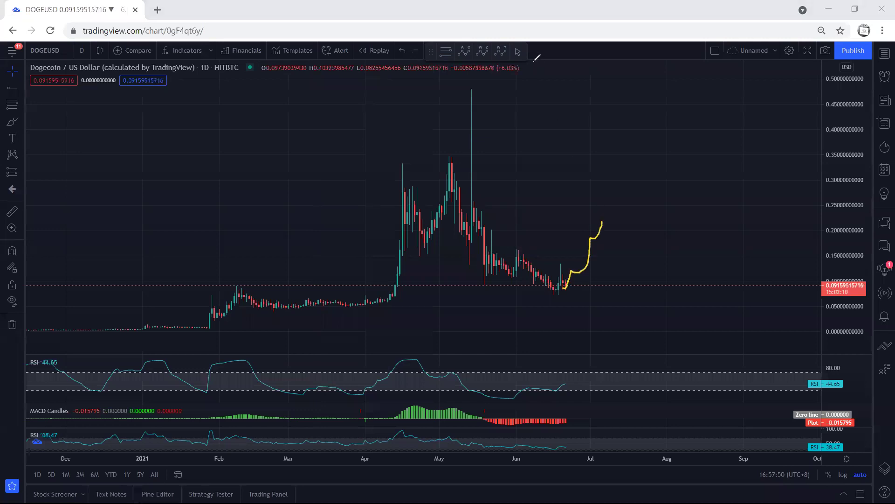
key(ctrl+z)
Step: Switch to the 4-hour interval, circle the latest candles with a rising projection, then erase both
click(82, 50)
click(102, 252)
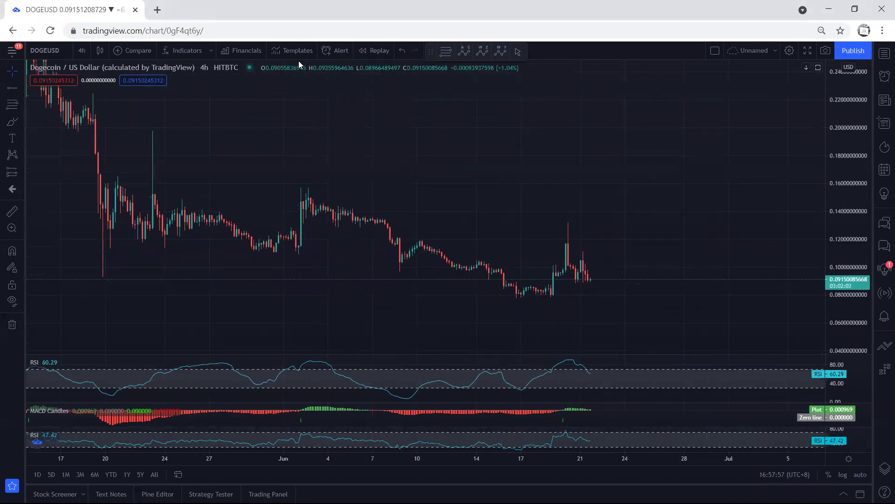
mouse_move(567, 243)
mouse_down()
mouse_move(599, 254)
mouse_move(604, 276)
mouse_move(568, 245)
mouse_up()
mouse_move(552, 300)
mouse_down()
mouse_move(587, 281)
mouse_move(646, 201)
mouse_up()
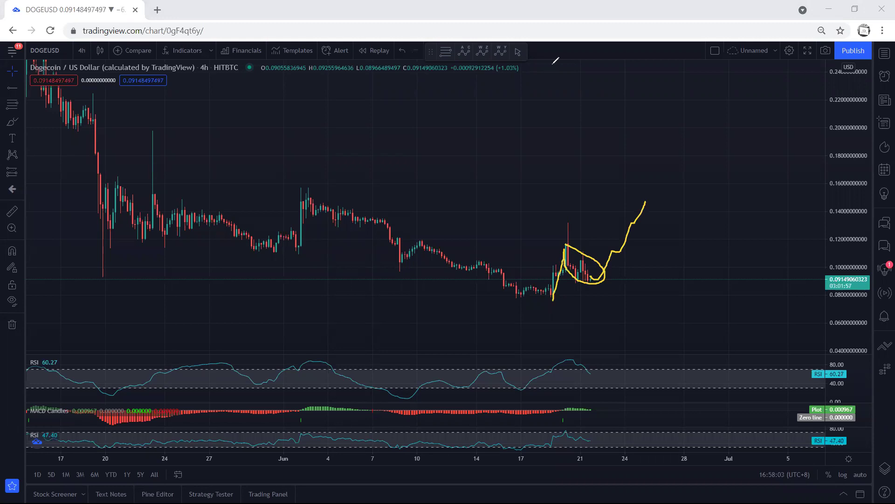
key(e)
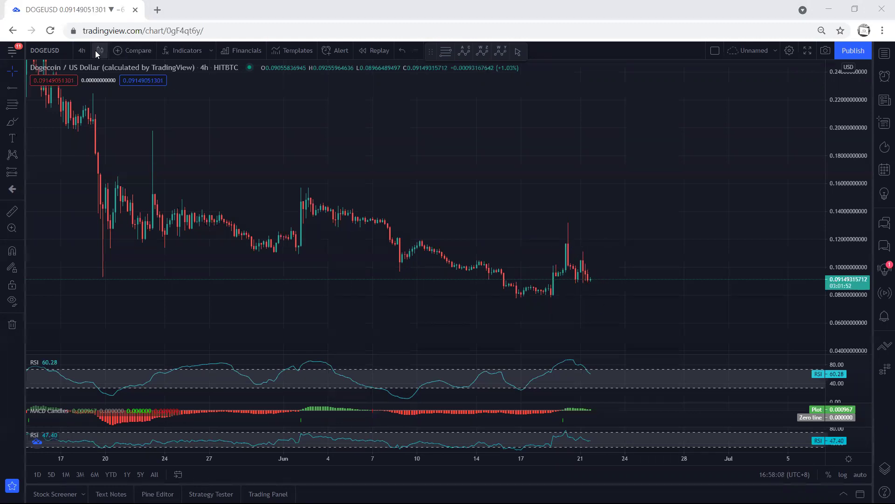
Step: Pick 1 hour from the DOGEUSD interval dropdown
click(82, 50)
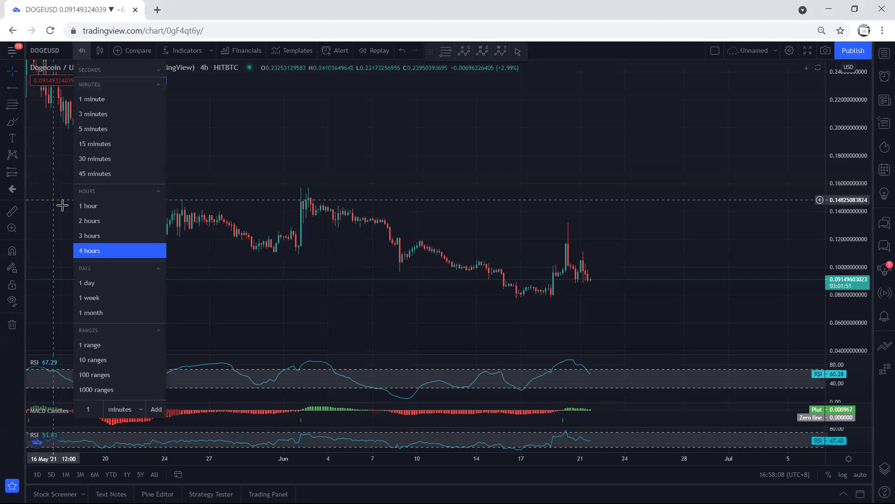
click(91, 207)
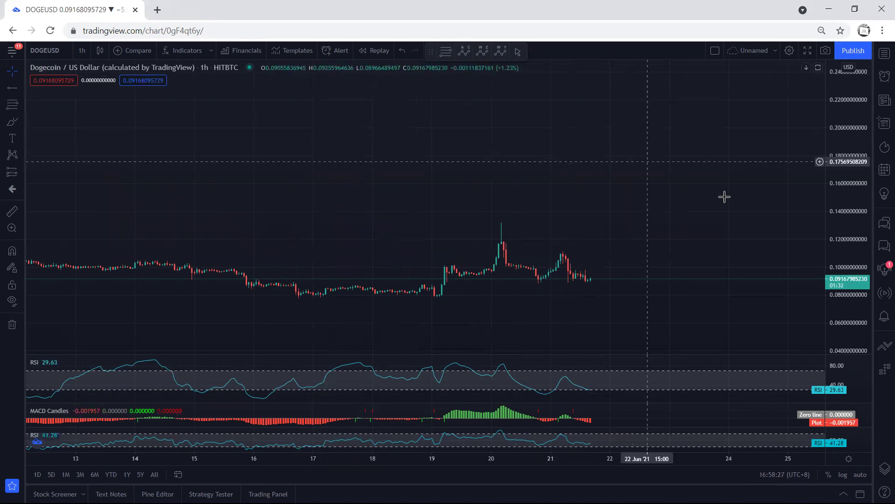
scroll(843, 295, up, 3)
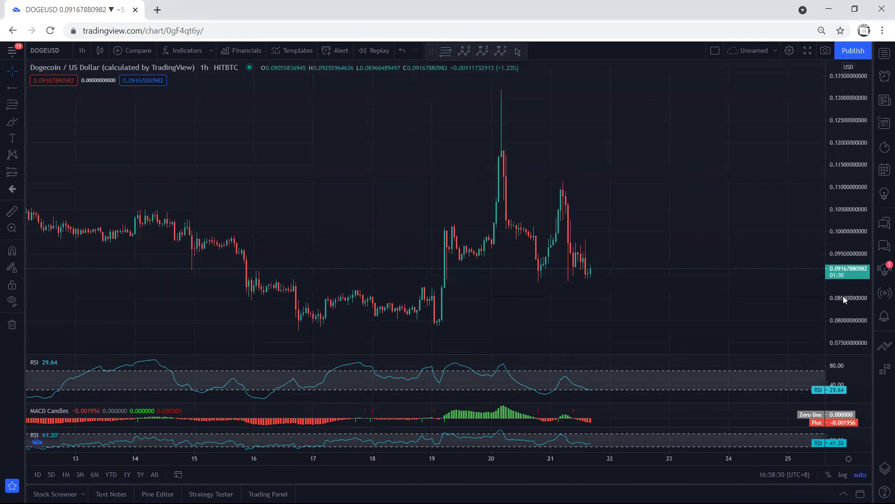
drag(672, 200, 637, 208)
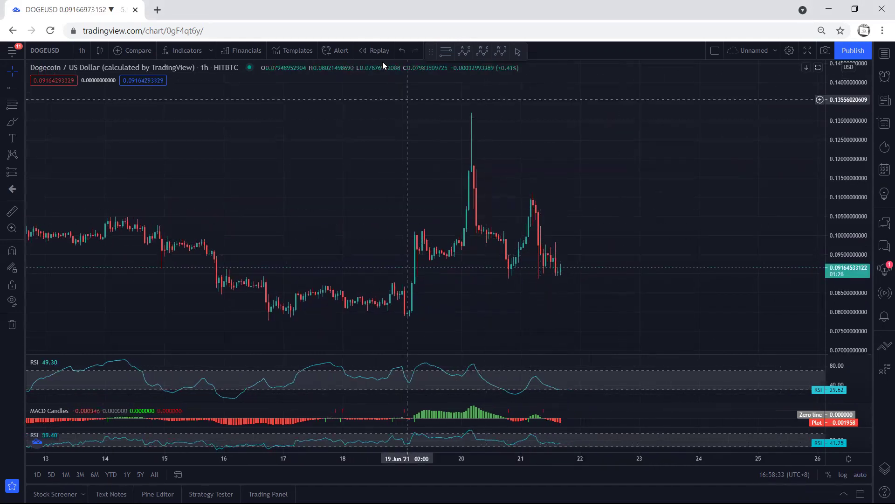
drag(551, 241, 577, 240)
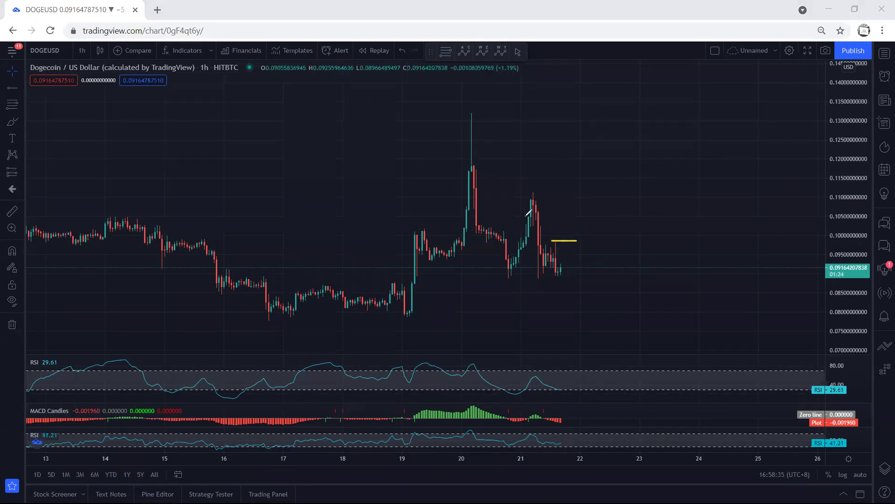
mouse_move(518, 190)
mouse_down()
mouse_move(555, 188)
mouse_move(519, 192)
mouse_move(550, 210)
mouse_move(553, 247)
mouse_move(576, 255)
mouse_move(558, 280)
mouse_move(585, 236)
mouse_move(510, 199)
mouse_move(488, 257)
mouse_move(515, 281)
mouse_move(536, 274)
mouse_up()
key(e)
mouse_move(514, 144)
mouse_down()
mouse_move(526, 181)
mouse_move(528, 171)
mouse_up()
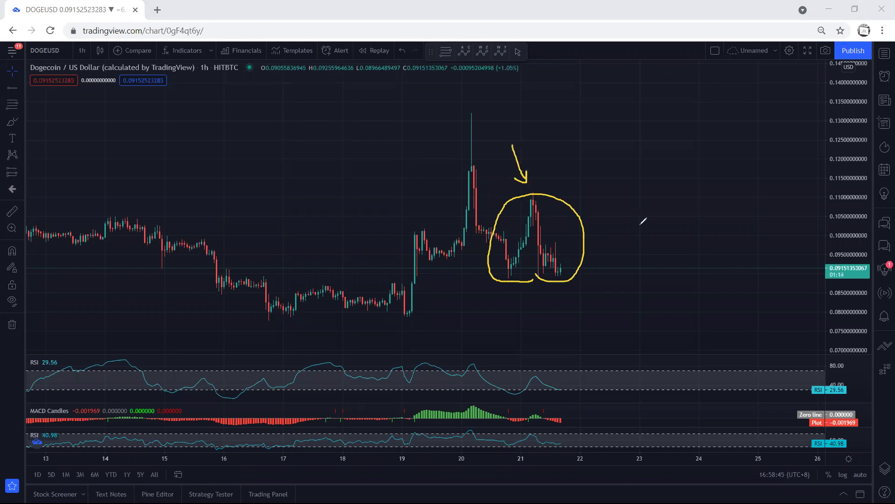
key(e)
mouse_move(587, 251)
mouse_down()
mouse_move(614, 201)
mouse_move(629, 205)
mouse_up()
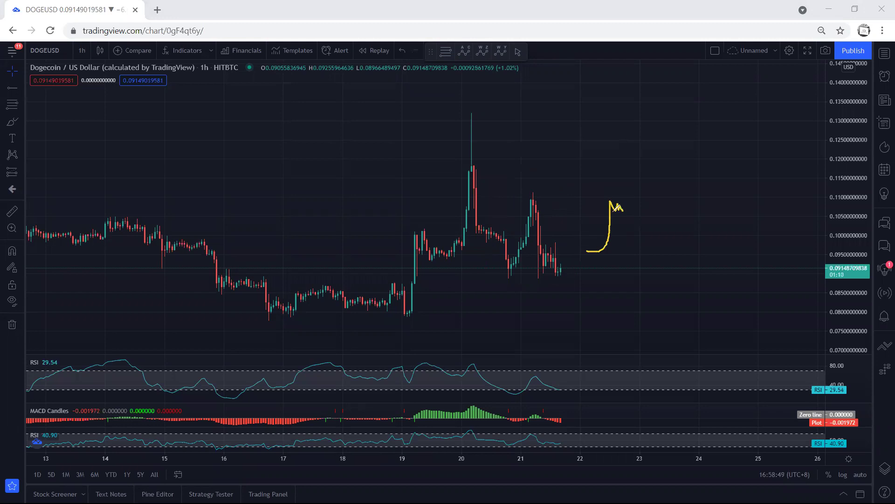
drag(409, 226, 463, 228)
drag(403, 258, 470, 262)
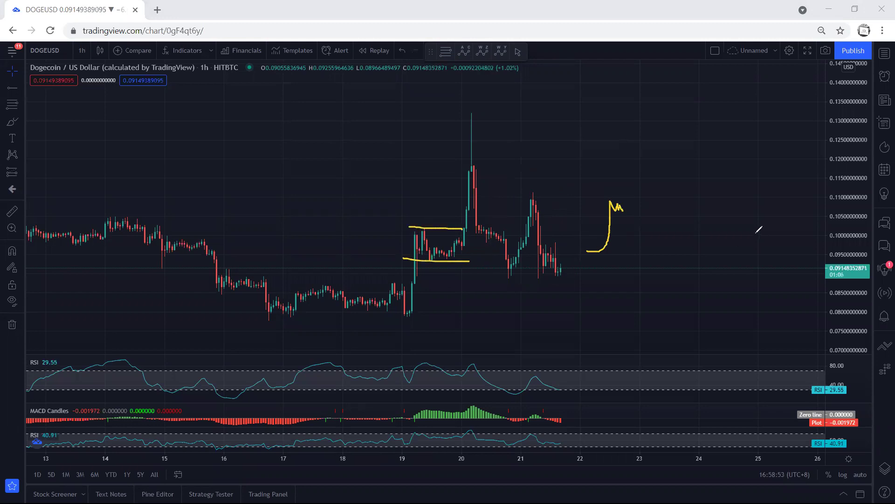
key(e)
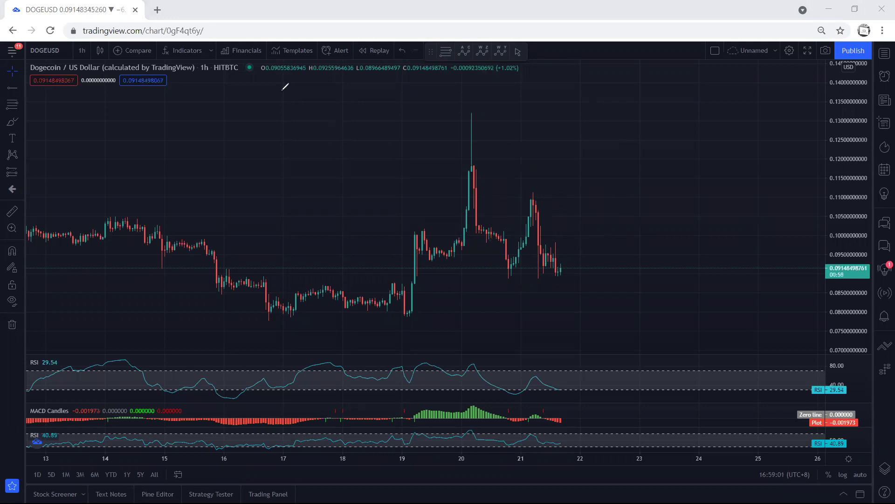
drag(320, 136, 296, 146)
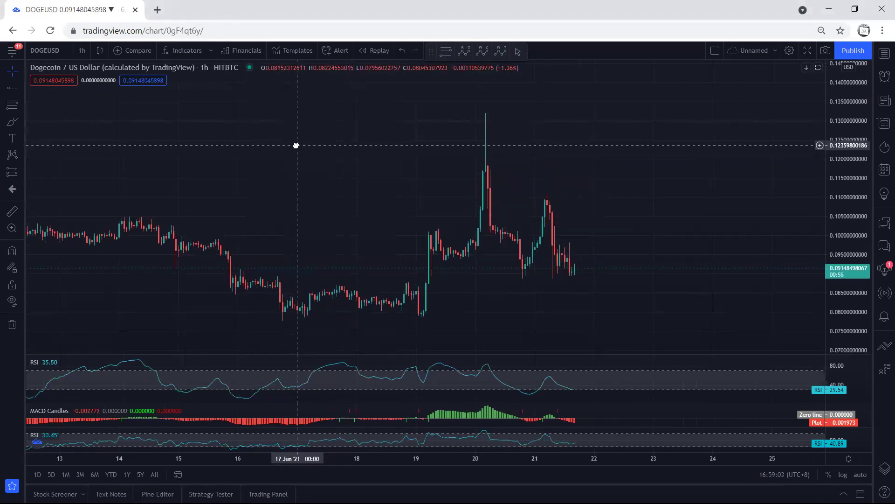